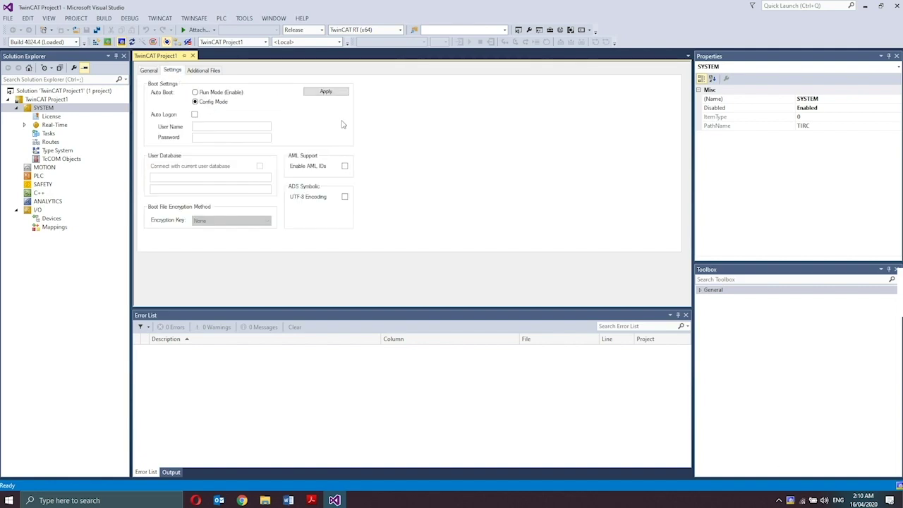
Expand Real-Time in Solution Explorer and open the Routes and TcCOM Objects editors.
{"action": "double_click", "coordinate": [54, 124]}
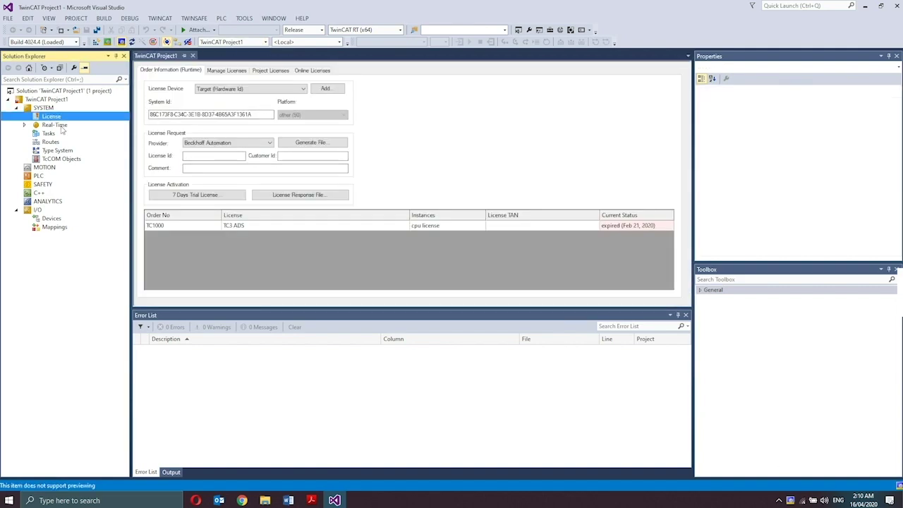
{"action": "left_click", "coordinate": [50, 151]}
{"action": "left_click", "coordinate": [61, 167]}
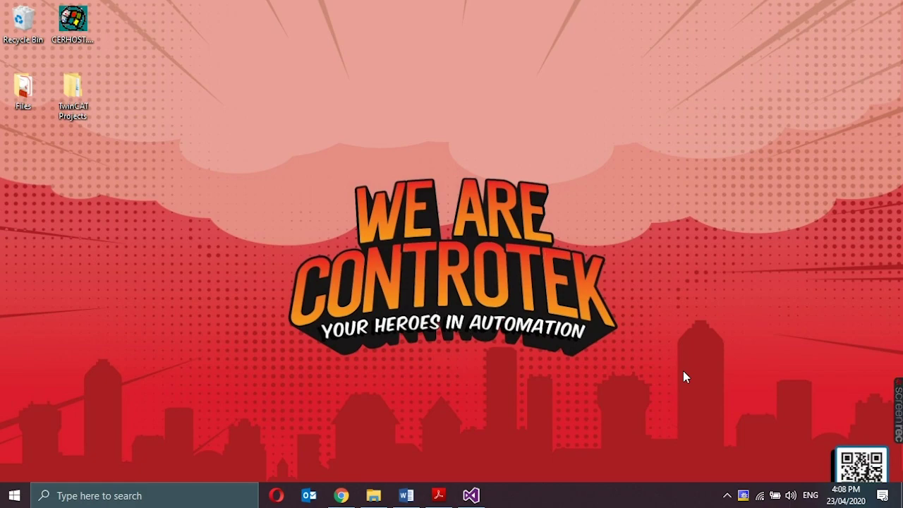
Launch Command Prompt by searching Windows for 'cmd'.
{"action": "left_click", "coordinate": [157, 497]}
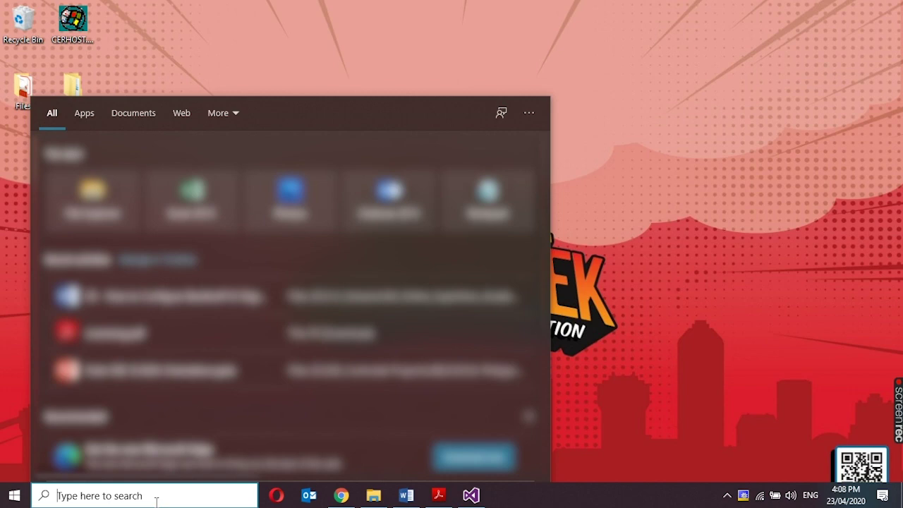
{"action": "type", "text": "cmd"}
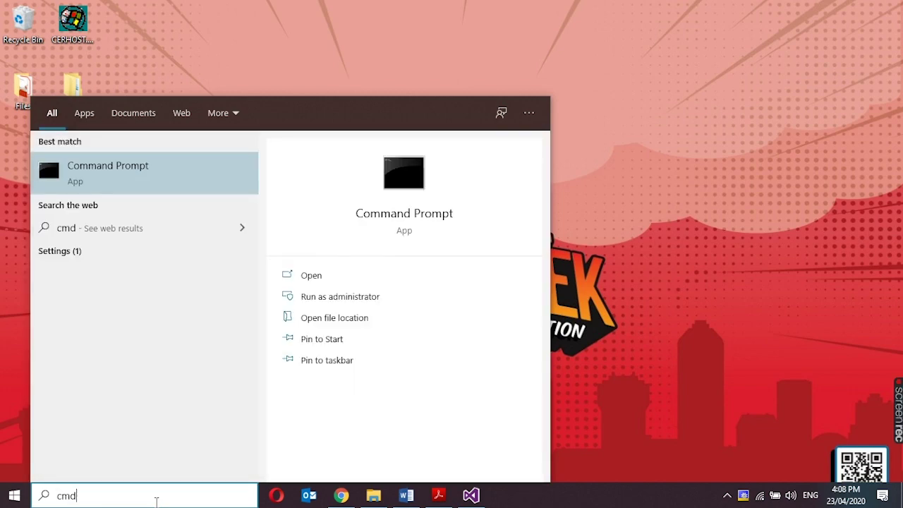
{"action": "key", "text": "Return"}
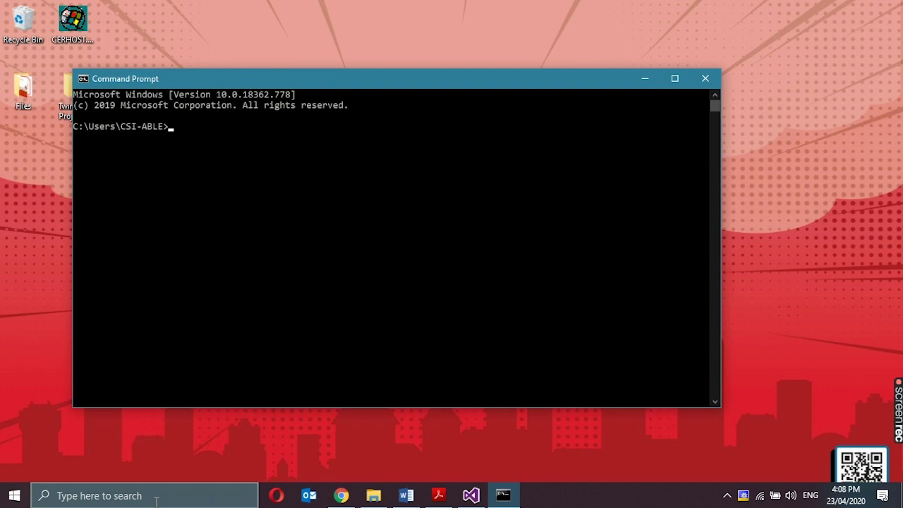
Run ping 192.168.0.10, check the four replies with 0% loss, then close the console.
{"action": "type", "text": "ping"}
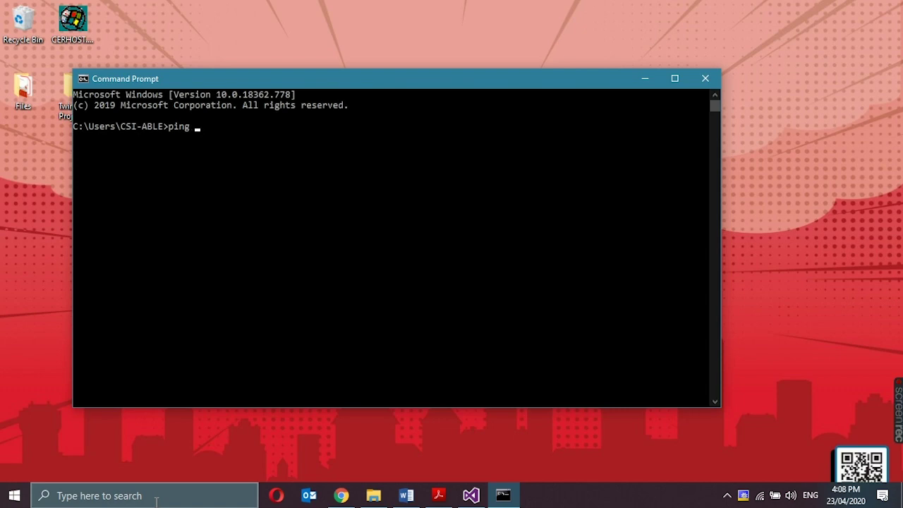
{"action": "type", "text": "192."}
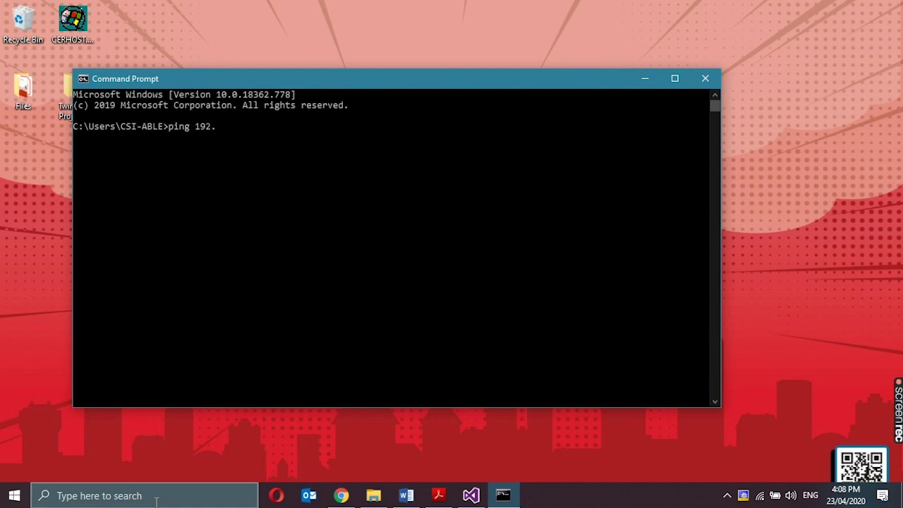
{"action": "type", "text": "168.0.1"}
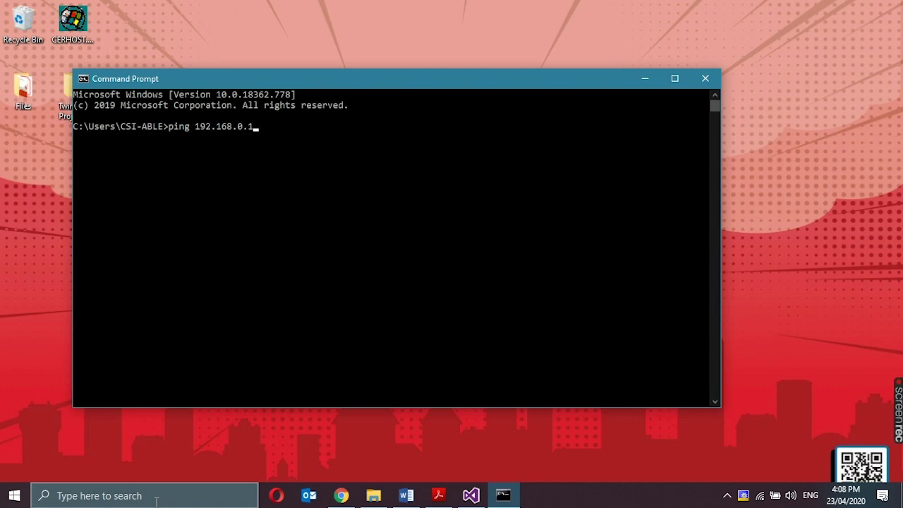
{"action": "type", "text": "0"}
{"action": "key", "text": "Return"}
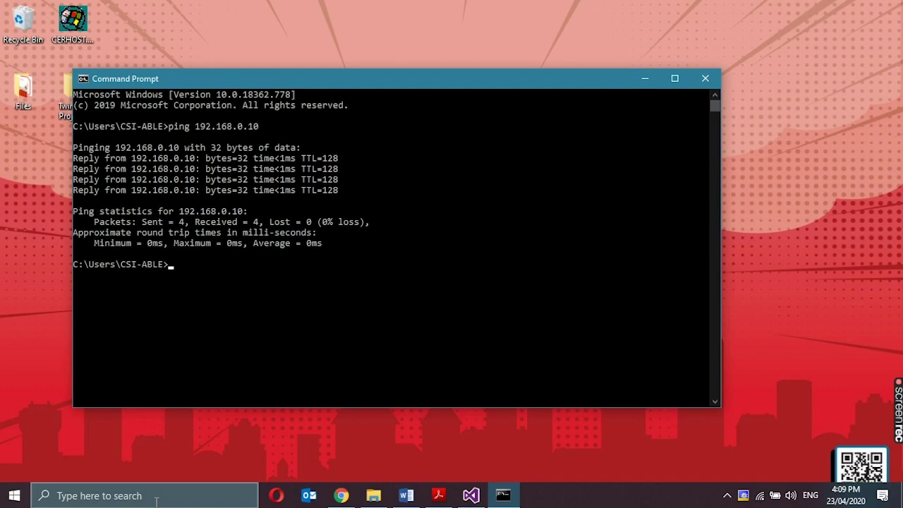
{"action": "left_click", "coordinate": [704, 80]}
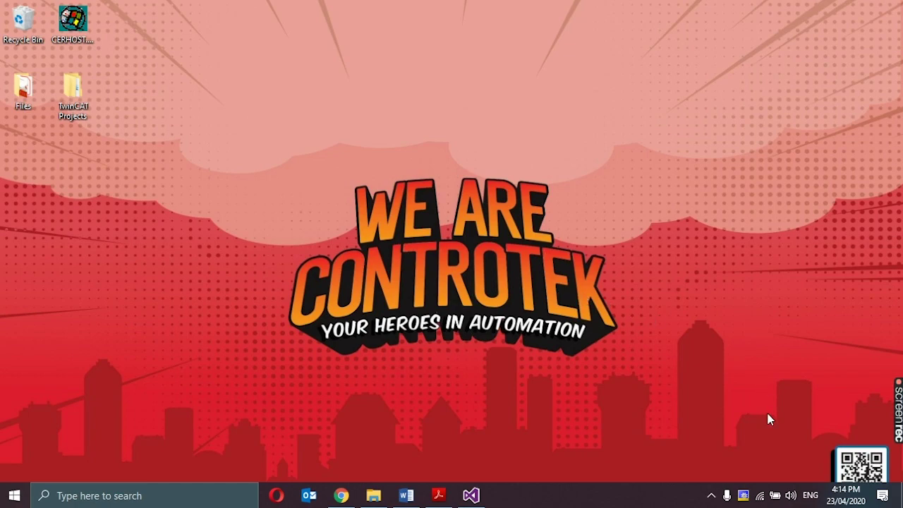
{"action": "right_click", "coordinate": [748, 499]}
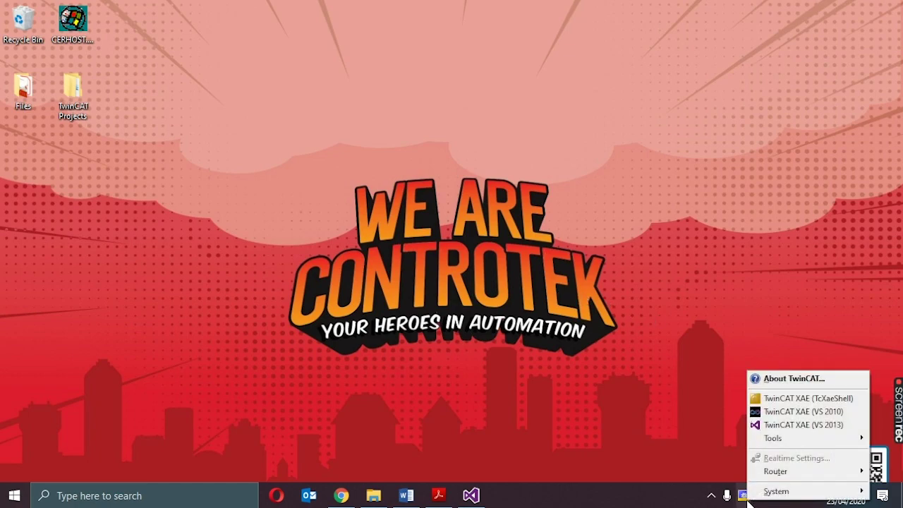
{"action": "mouse_move", "coordinate": [766, 478]}
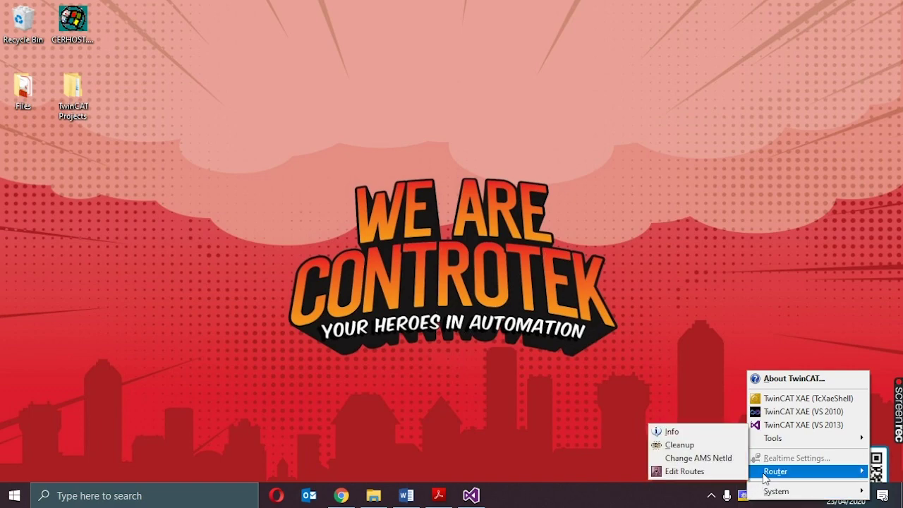
{"action": "left_click", "coordinate": [713, 476]}
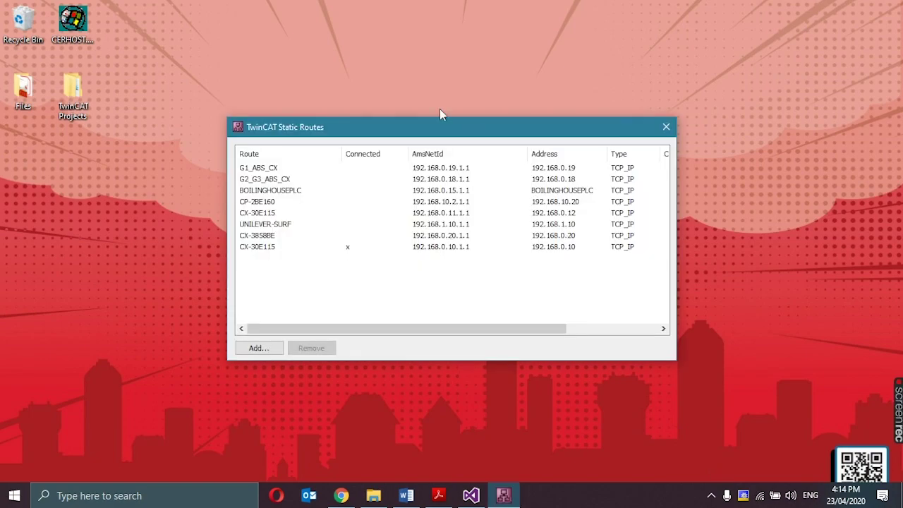
{"action": "left_click", "coordinate": [359, 248]}
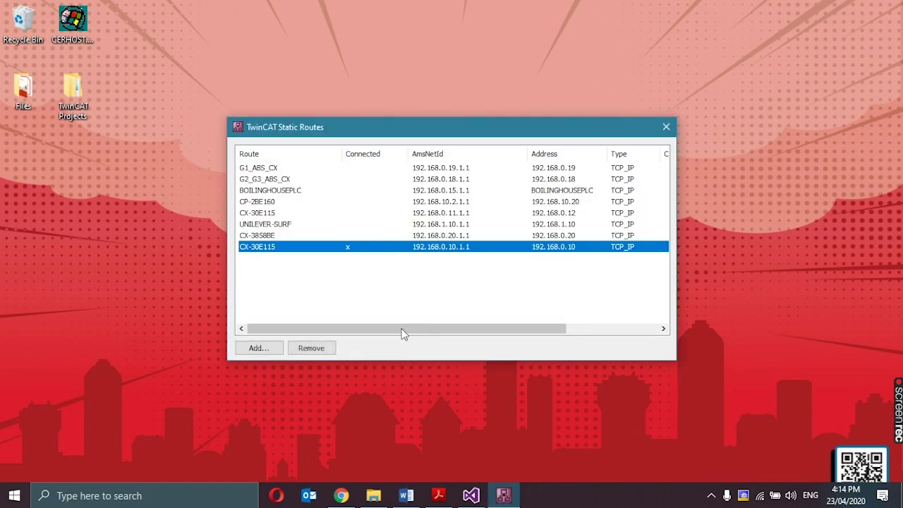
{"action": "left_click_drag", "start_coordinate": [401, 329], "coordinate": [454, 331]}
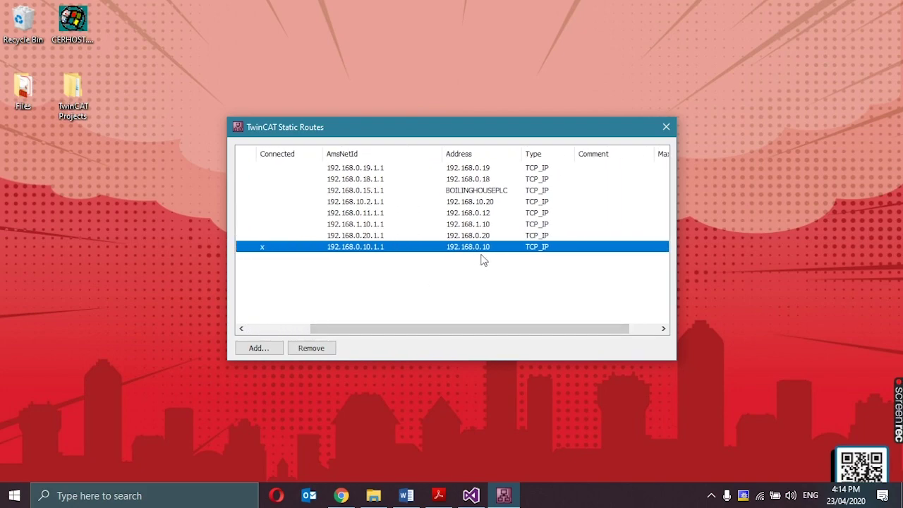
{"action": "mouse_move", "coordinate": [498, 329]}
{"action": "left_mouse_down"}
{"action": "mouse_move", "coordinate": [401, 332]}
{"action": "mouse_move", "coordinate": [496, 331]}
{"action": "left_mouse_up"}
{"action": "left_click", "coordinate": [666, 129]}
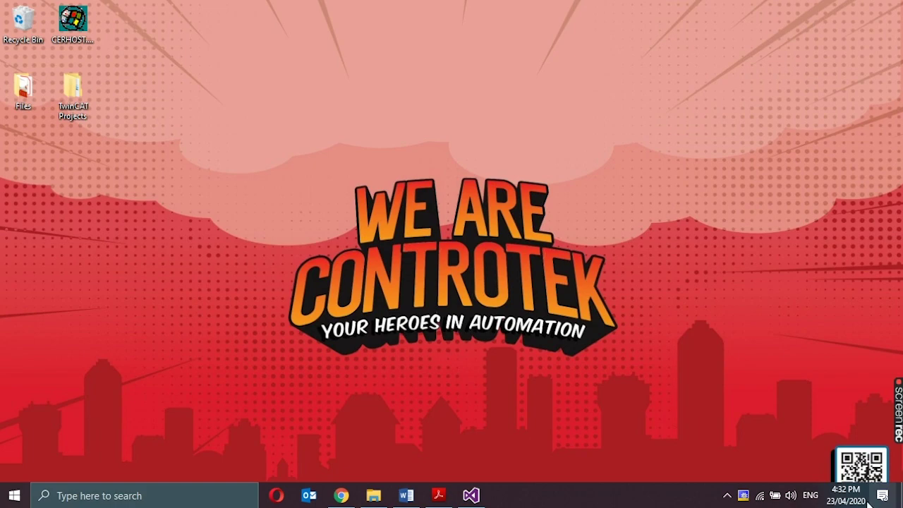
Choose CX-30E115 (192.168.0.10.1.1) as the target system and accept the TwinCAT CE7 (ARMV7) platform.
{"action": "left_click", "coordinate": [472, 495]}
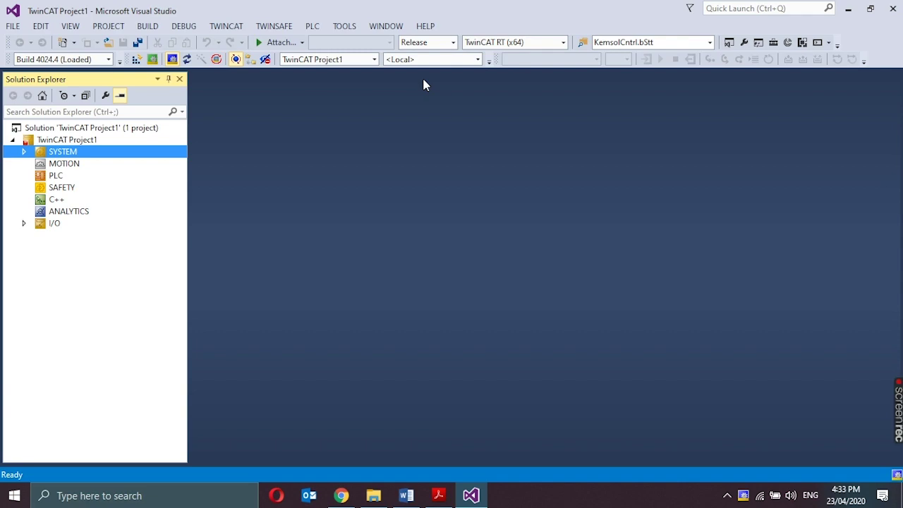
{"action": "left_click", "coordinate": [476, 62]}
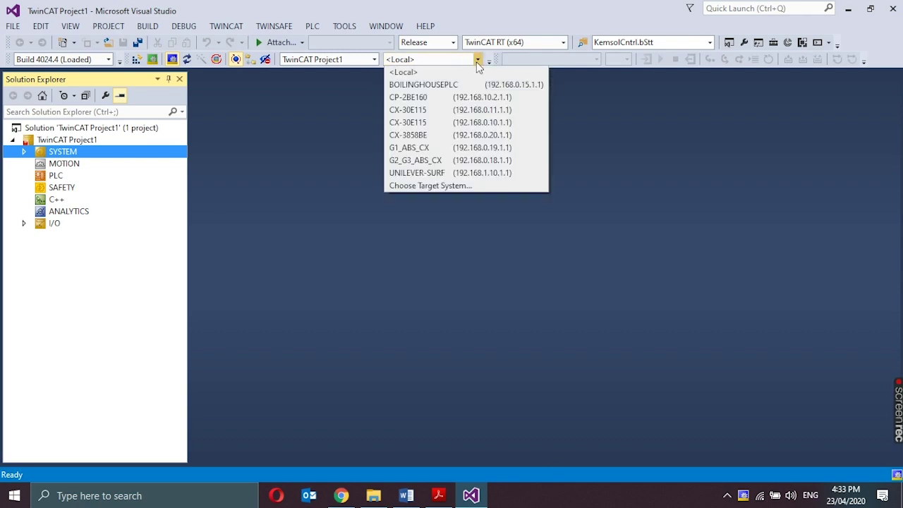
{"action": "left_click", "coordinate": [455, 186]}
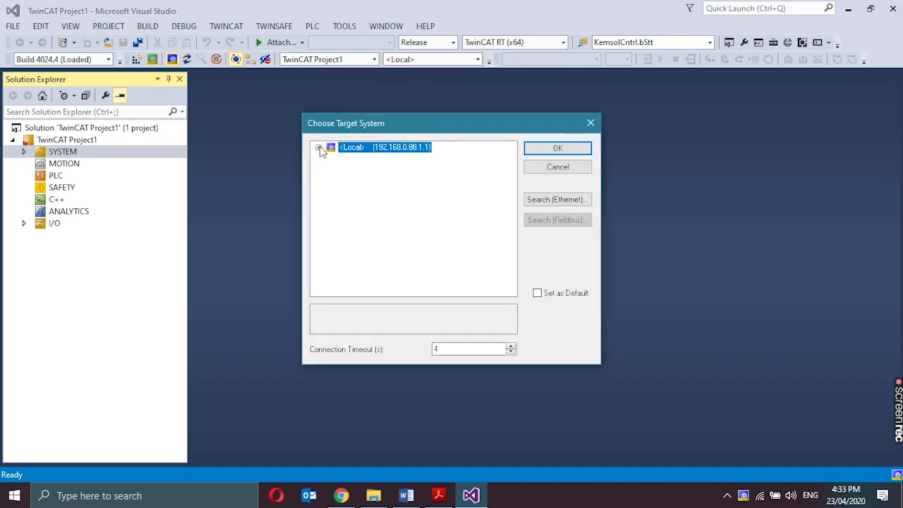
{"action": "left_click", "coordinate": [319, 148]}
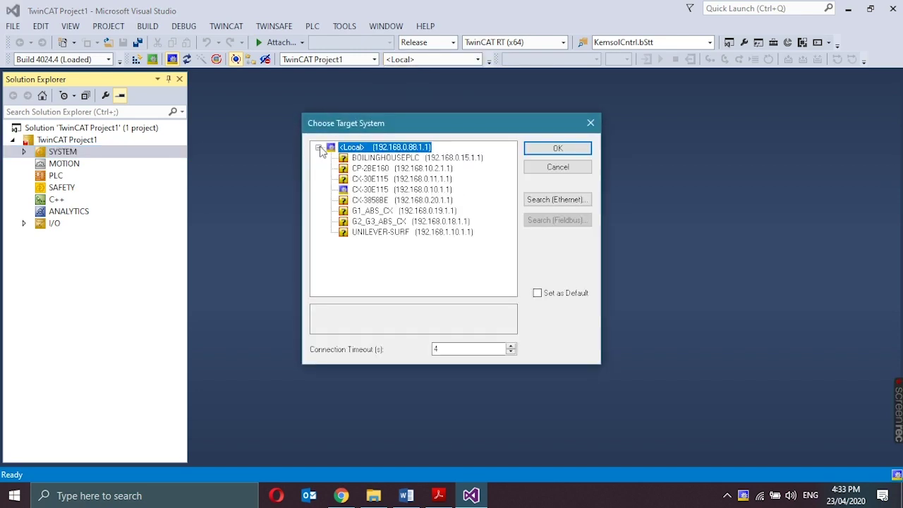
{"action": "left_click", "coordinate": [443, 192]}
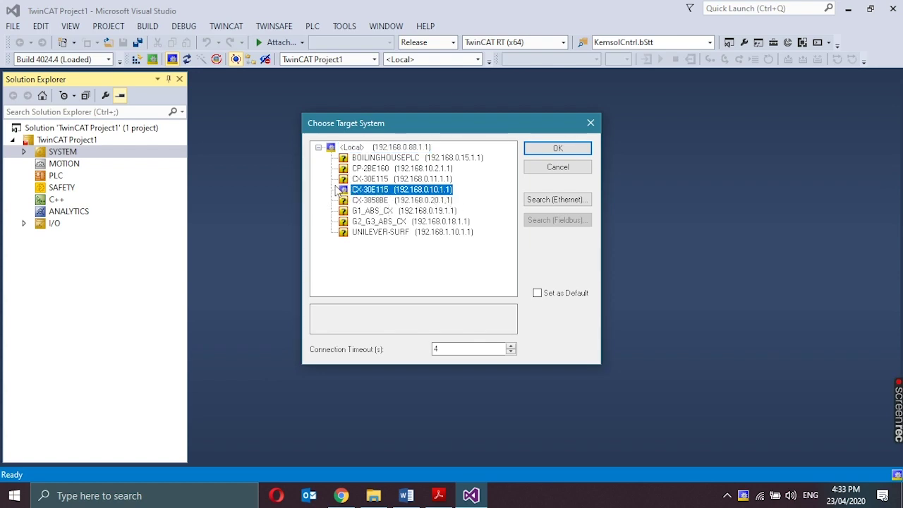
{"action": "left_click", "coordinate": [533, 151]}
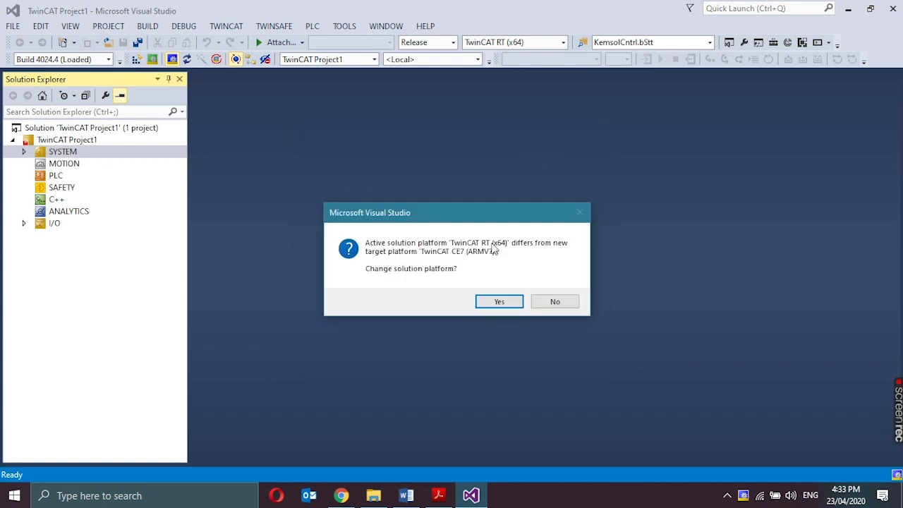
{"action": "left_click", "coordinate": [499, 298]}
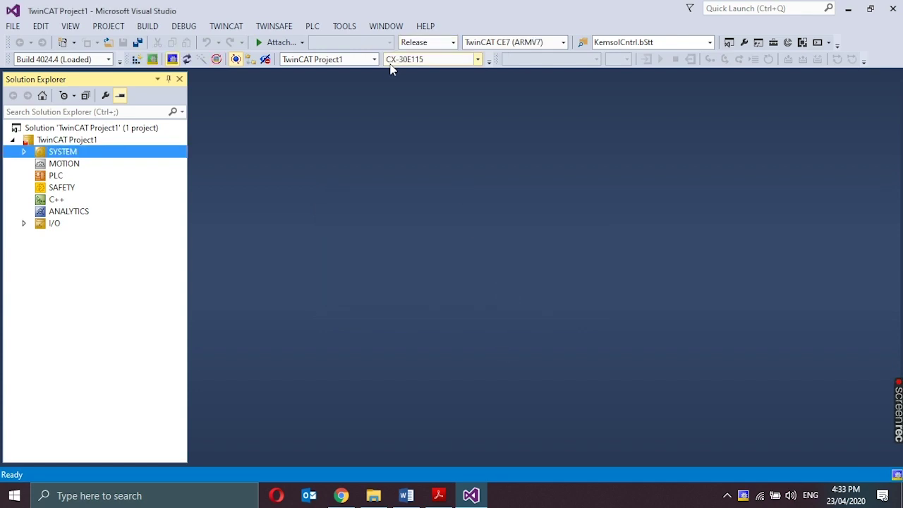
Keep CX-30E115 selected in the target system dropdown.
{"action": "left_click", "coordinate": [441, 59]}
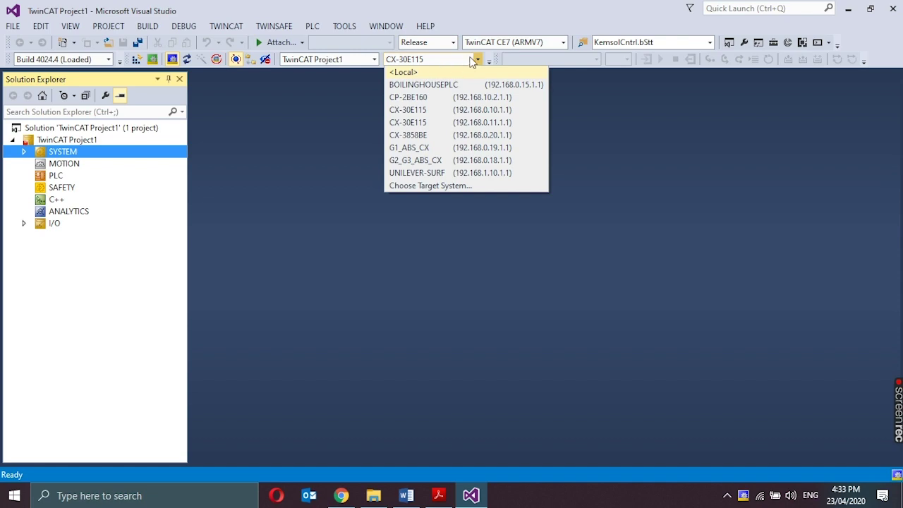
{"action": "left_click", "coordinate": [381, 73]}
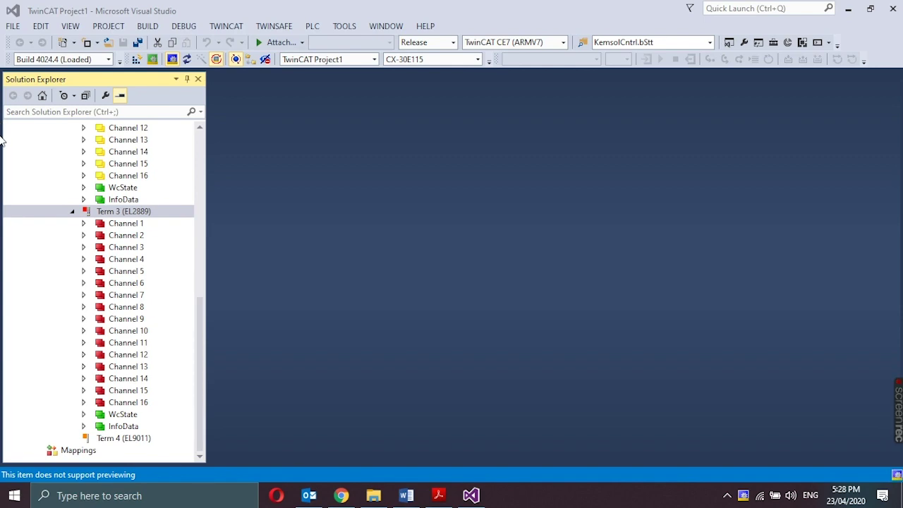
Collapse the Term 3 and Term 2 channel lists so Term 1 (EK1200) shows EL1809, EL2889 and EL9011.
{"action": "left_click", "coordinate": [78, 212]}
{"action": "scroll", "coordinate": [76, 218], "scroll_direction": "up", "scroll_amount": 2}
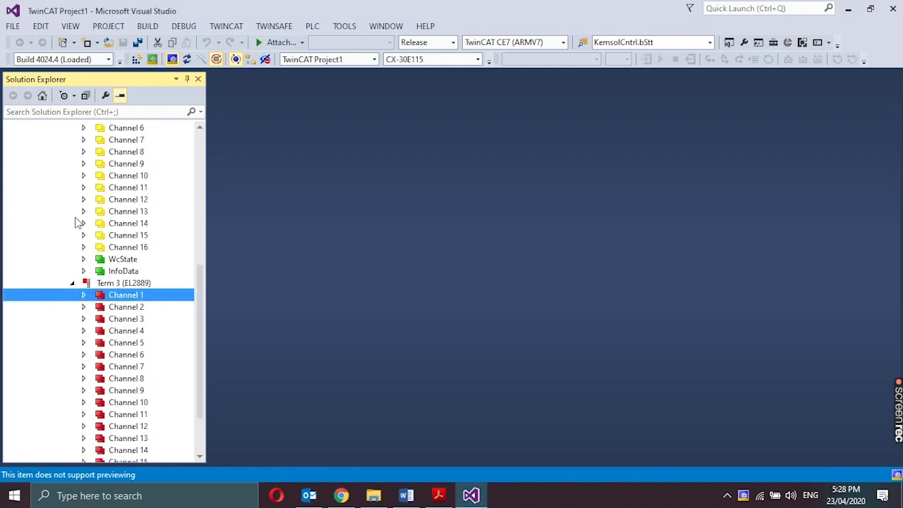
{"action": "left_click", "coordinate": [72, 292]}
{"action": "scroll", "coordinate": [72, 302], "scroll_direction": "up", "scroll_amount": 3}
{"action": "left_click", "coordinate": [61, 296]}
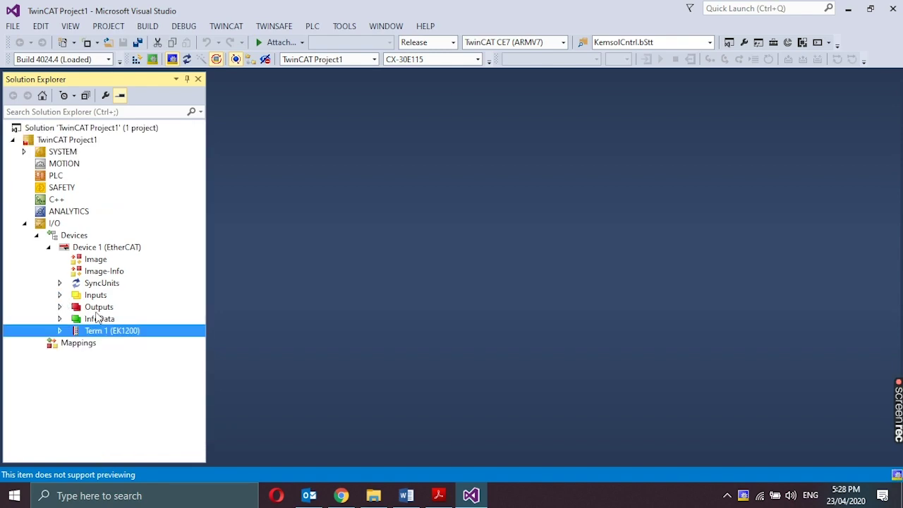
{"action": "left_click", "coordinate": [61, 330]}
{"action": "left_click", "coordinate": [72, 198]}
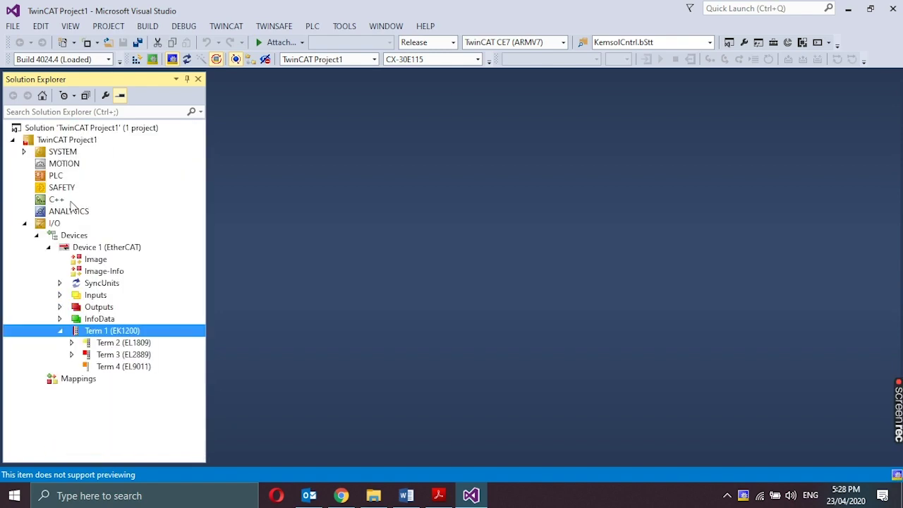
{"action": "left_click", "coordinate": [108, 343]}
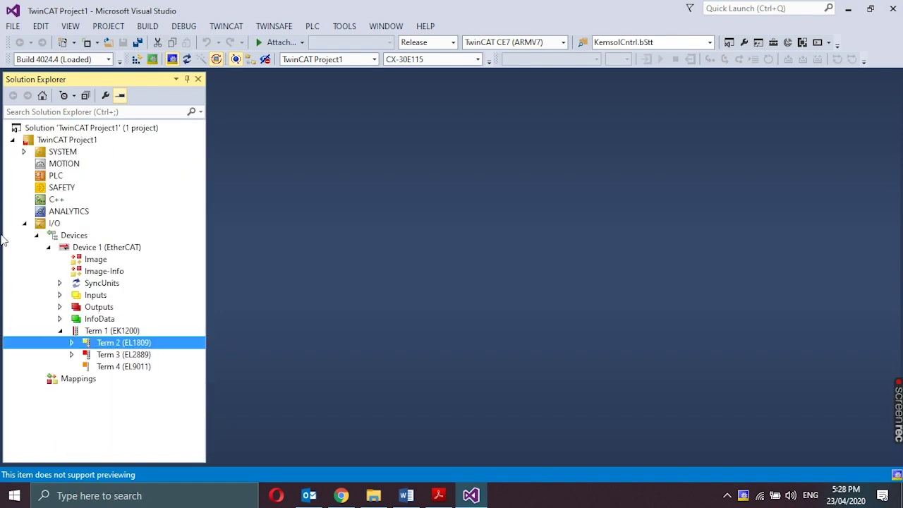
{"action": "left_click", "coordinate": [134, 357]}
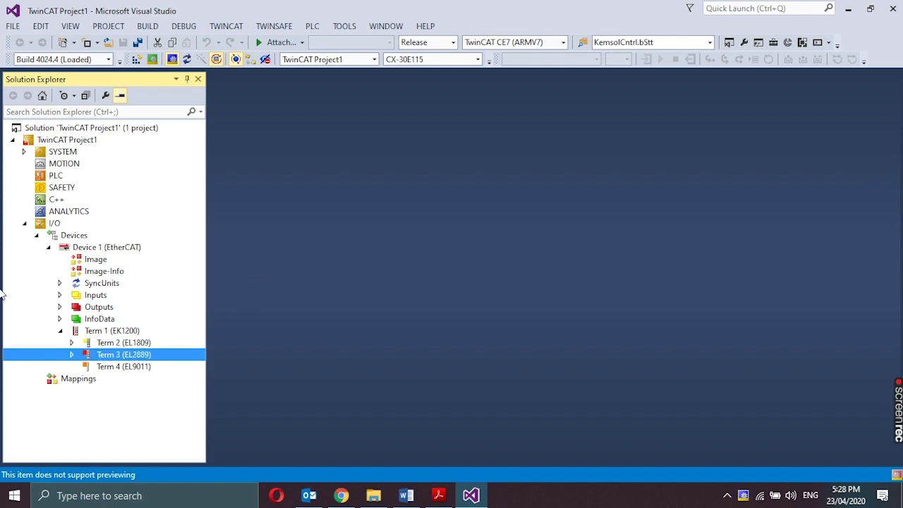
{"action": "left_click", "coordinate": [130, 333]}
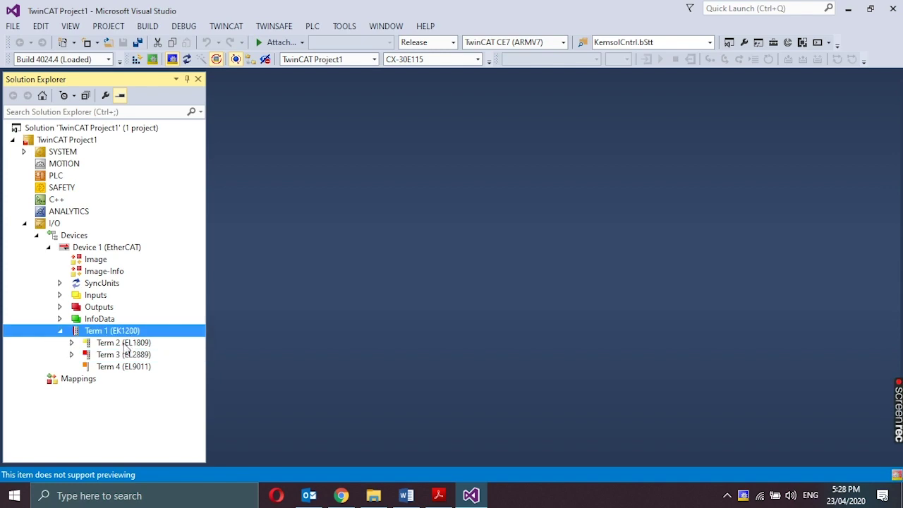
Open Term 2 (EL1809) and enlarge its process-data list to show all inputs.
{"action": "double_click", "coordinate": [126, 345]}
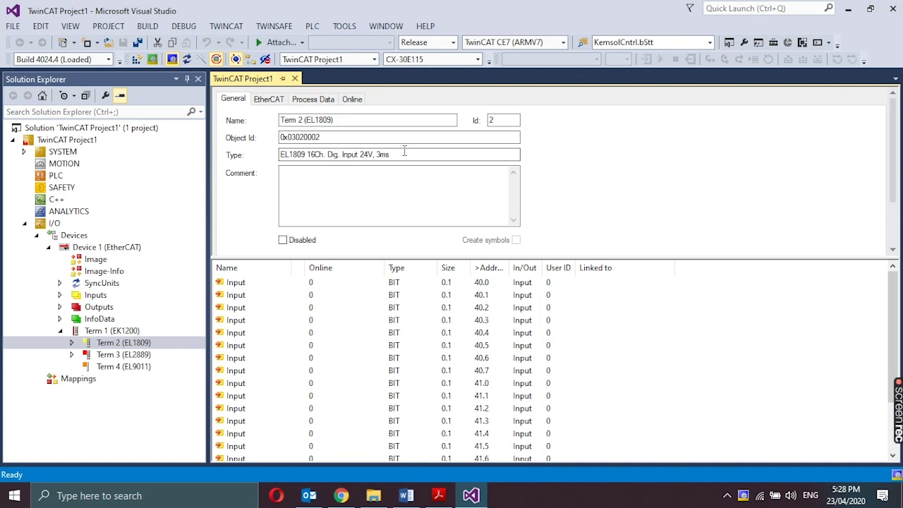
{"action": "mouse_move", "coordinate": [392, 258]}
{"action": "left_mouse_down"}
{"action": "mouse_move", "coordinate": [396, 225]}
{"action": "mouse_move", "coordinate": [374, 133]}
{"action": "left_mouse_up"}
{"action": "left_click", "coordinate": [270, 162]}
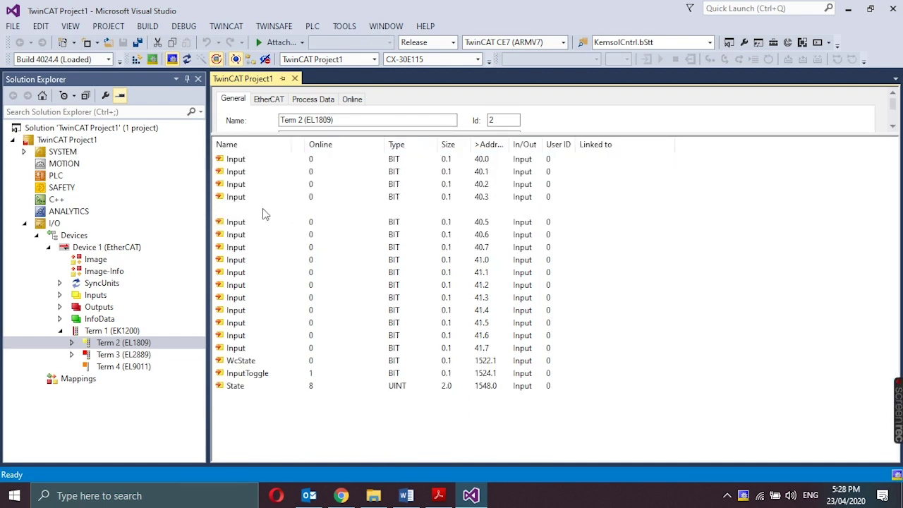
Review the Term 3 (EL2889) outputs at addresses 26.0, 26.2, 27.0 and 27.2.
{"action": "key", "text": "Down"}
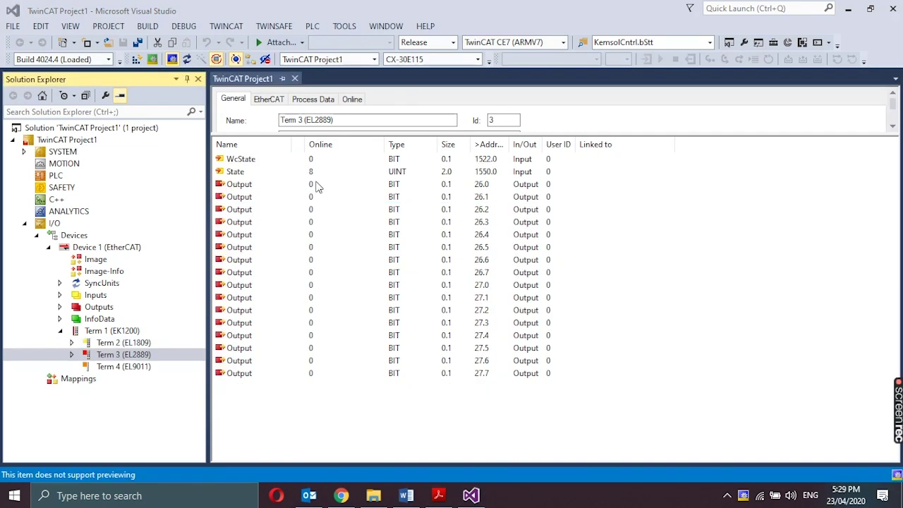
{"action": "left_click_drag", "start_coordinate": [329, 135], "coordinate": [332, 237]}
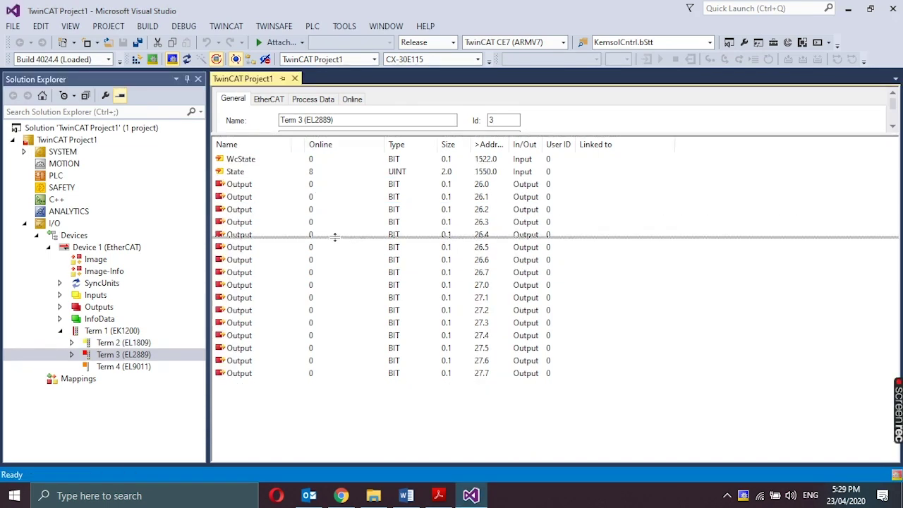
{"action": "left_click", "coordinate": [320, 287]}
{"action": "left_click", "coordinate": [323, 312]}
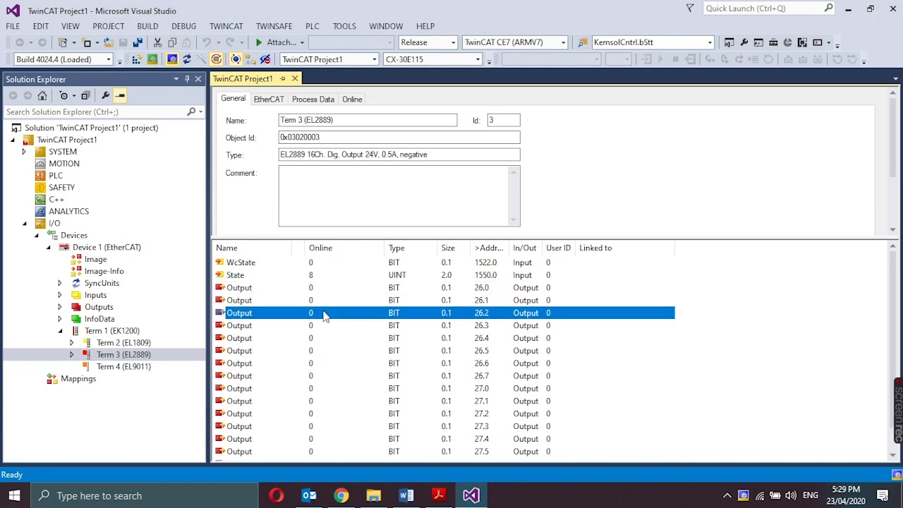
{"action": "left_click", "coordinate": [334, 415]}
{"action": "key", "text": "Up"}
{"action": "key", "text": "Up"}
{"action": "key", "text": "Down"}
{"action": "key", "text": "Down"}
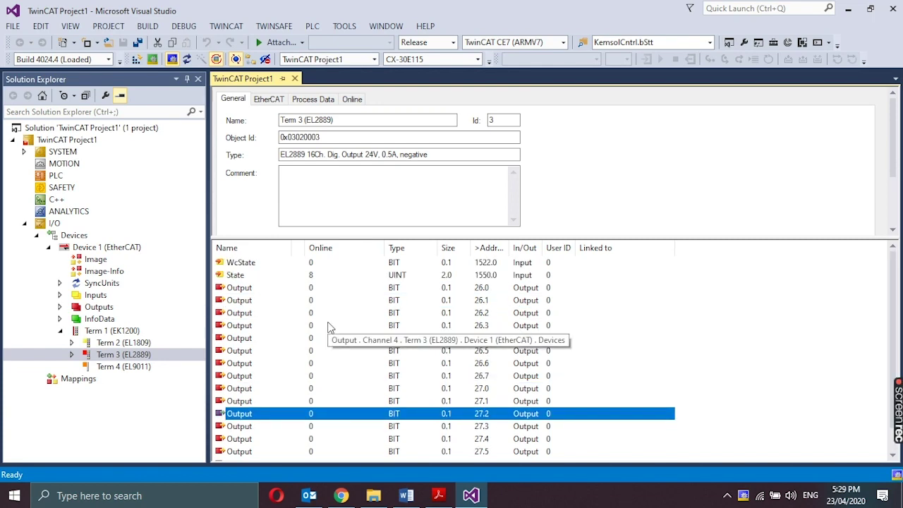
Collapse Term 1, Device 1, Devices and I/O, and close the terminal editor.
{"action": "left_click", "coordinate": [61, 331]}
{"action": "left_click", "coordinate": [51, 249]}
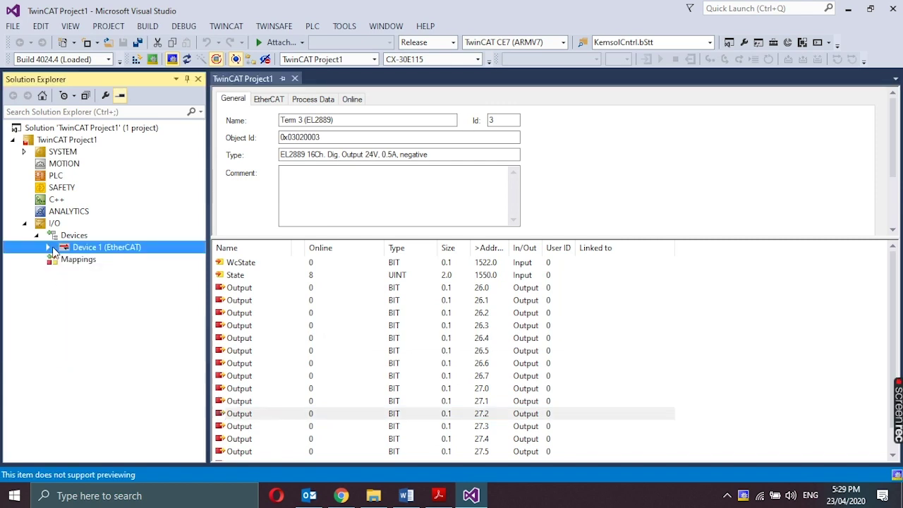
{"action": "left_click", "coordinate": [37, 235]}
{"action": "left_click", "coordinate": [25, 223]}
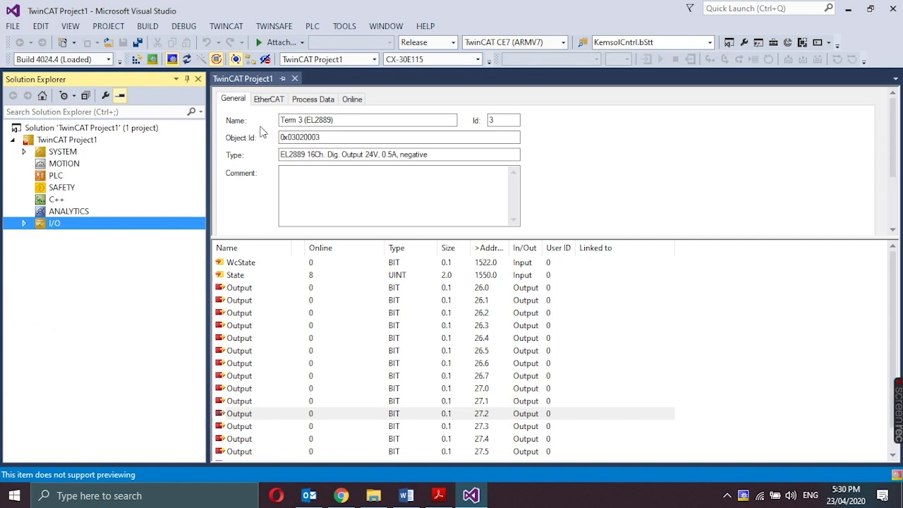
{"action": "left_click", "coordinate": [295, 79]}
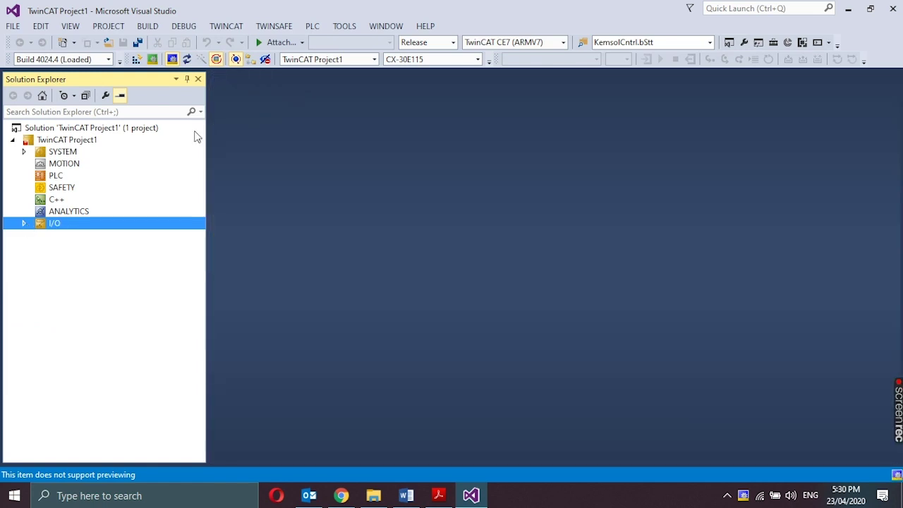
Minimize the Visual Studio window to show the Controtek desktop.
{"action": "left_click", "coordinate": [847, 8]}
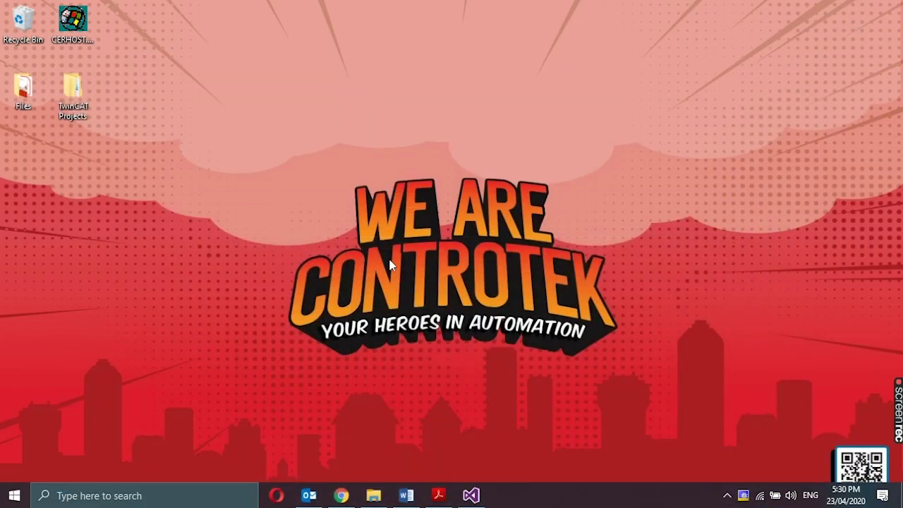